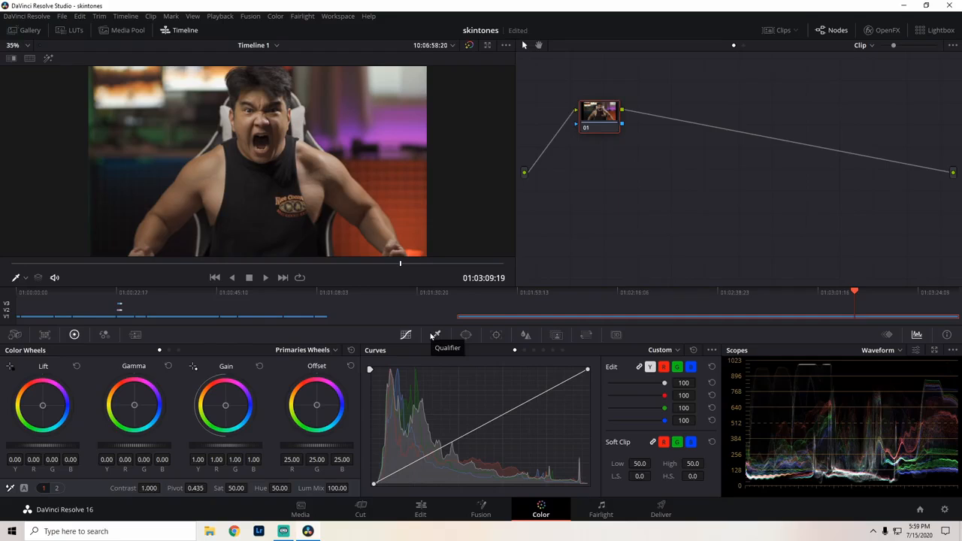
# Sample the man's arm skin with the Qualifier picker, with the selection highlight turned on in the viewer.
pyautogui.click(433, 335)
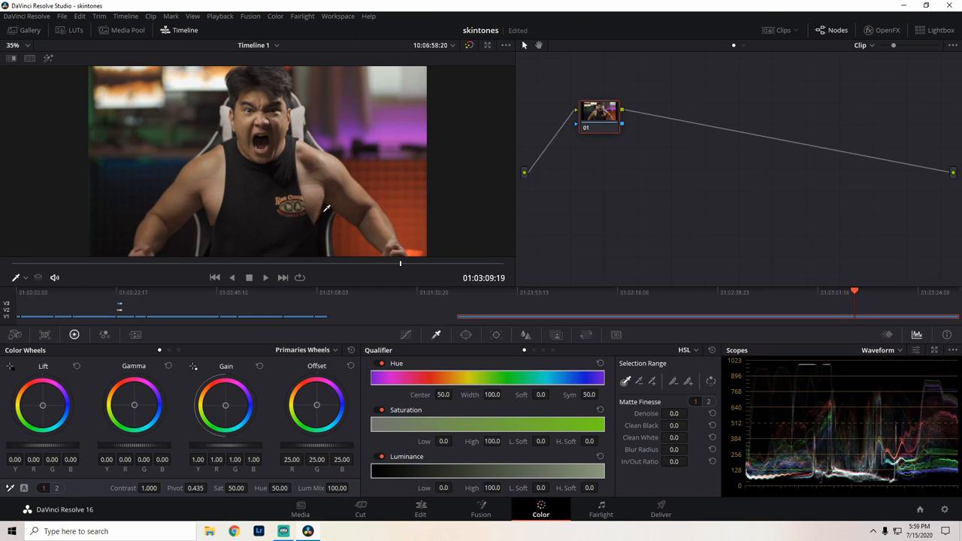
pyautogui.click(24, 279)
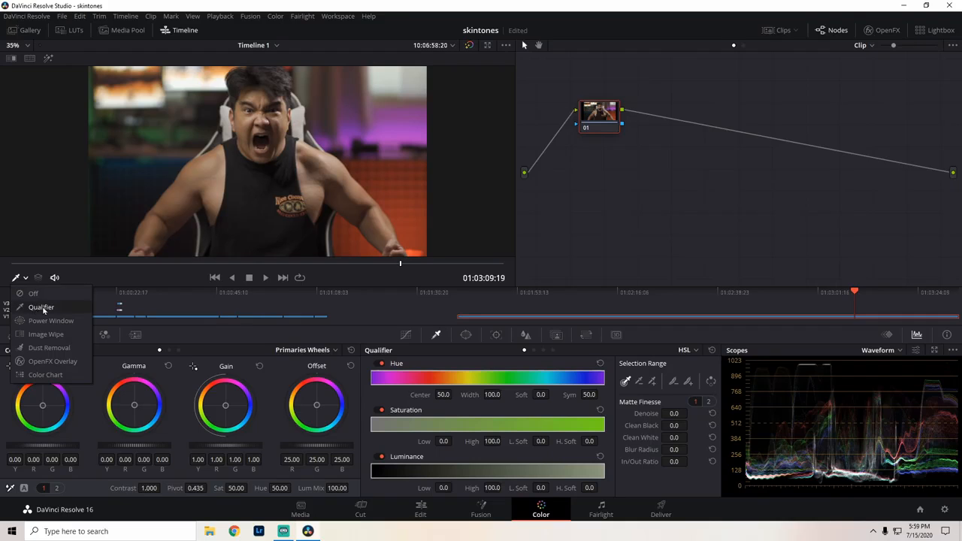
pyautogui.click(61, 301)
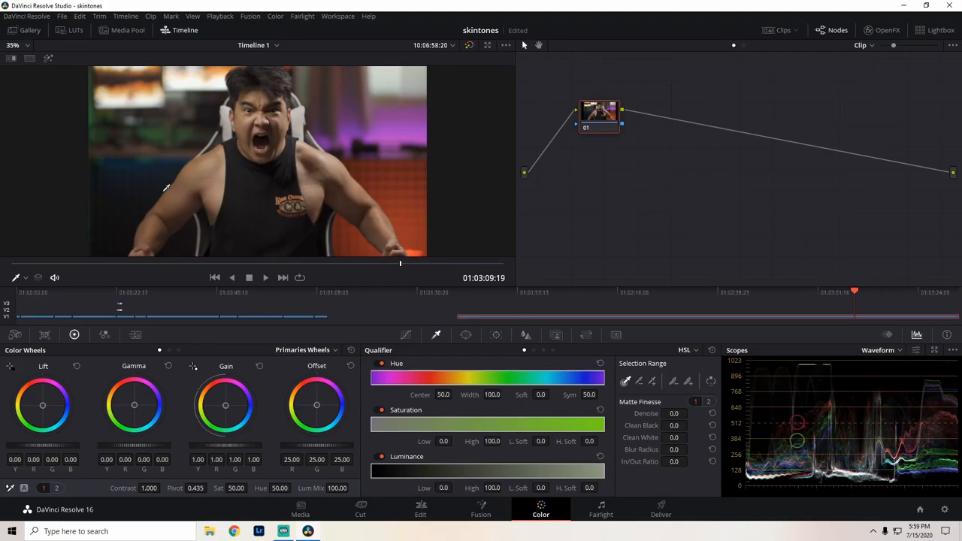
pyautogui.click(48, 59)
pyautogui.click(624, 384)
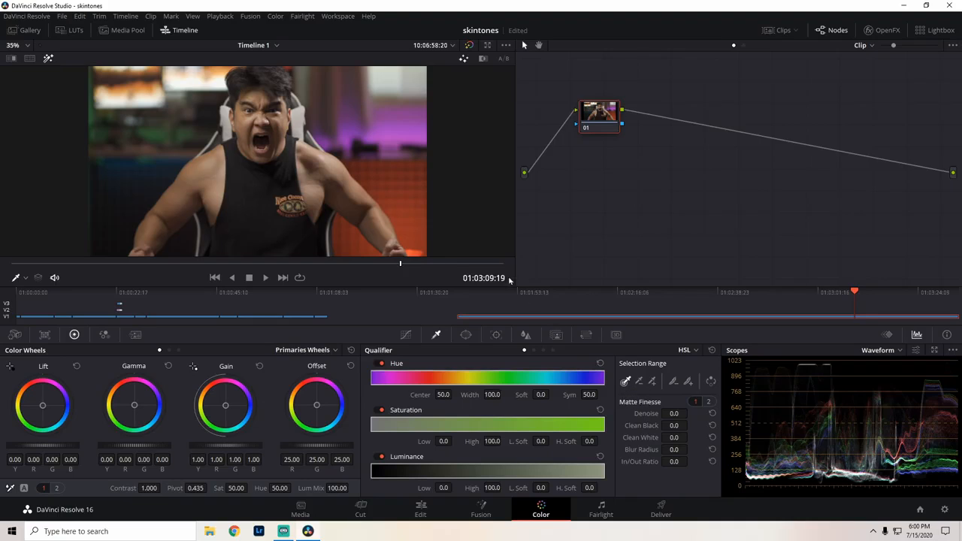
pyautogui.click(356, 185)
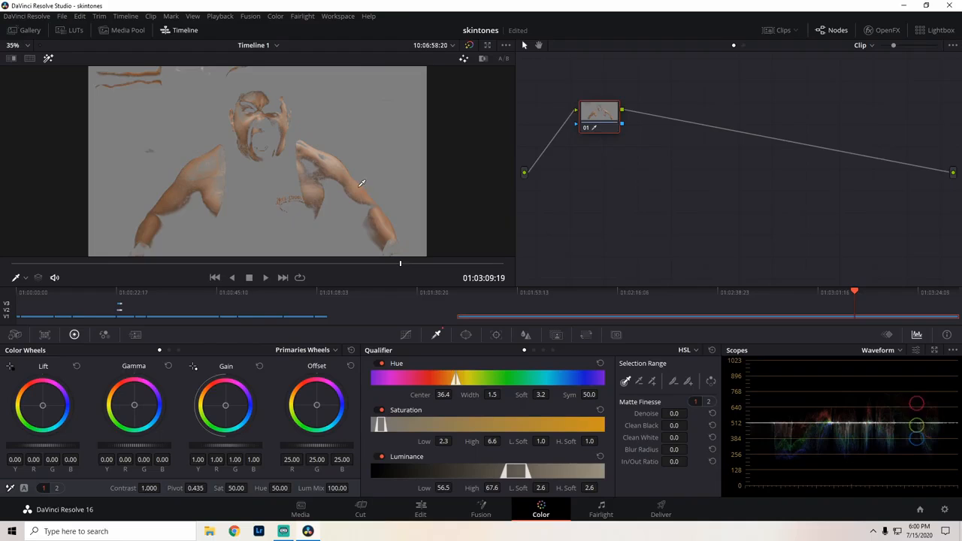
# Extend the qualifier selection with added skin samples from the chest and arm, and compare it against the unhighlighted image.
pyautogui.click(653, 382)
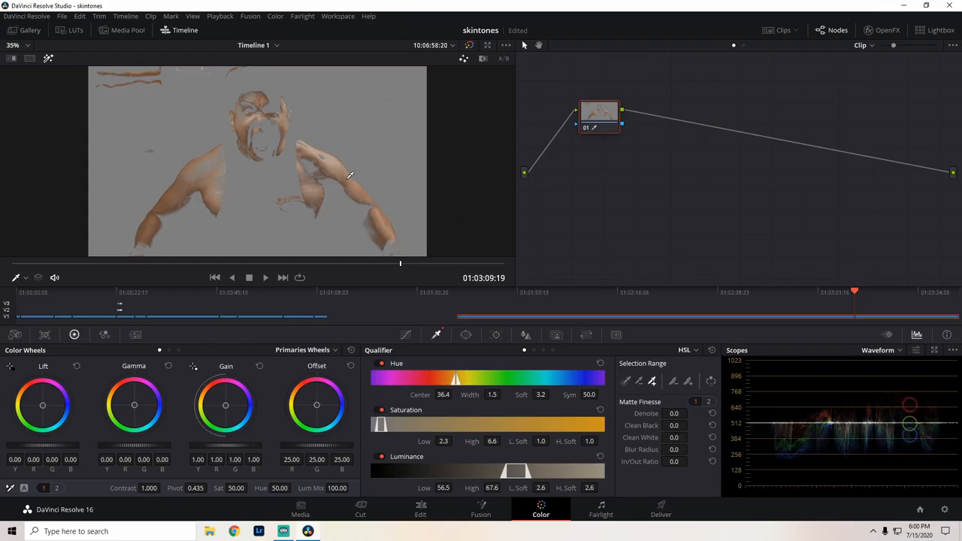
pyautogui.click(317, 164)
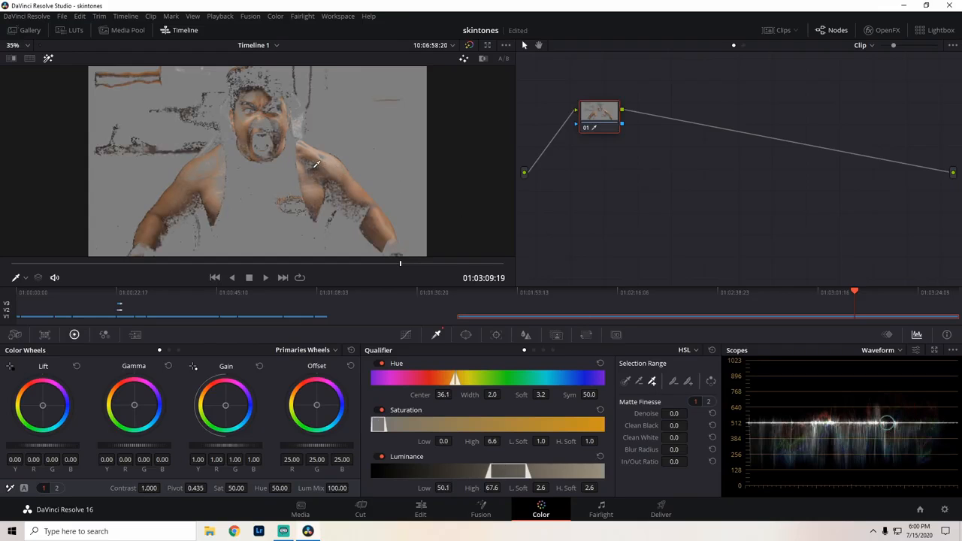
pyautogui.click(379, 221)
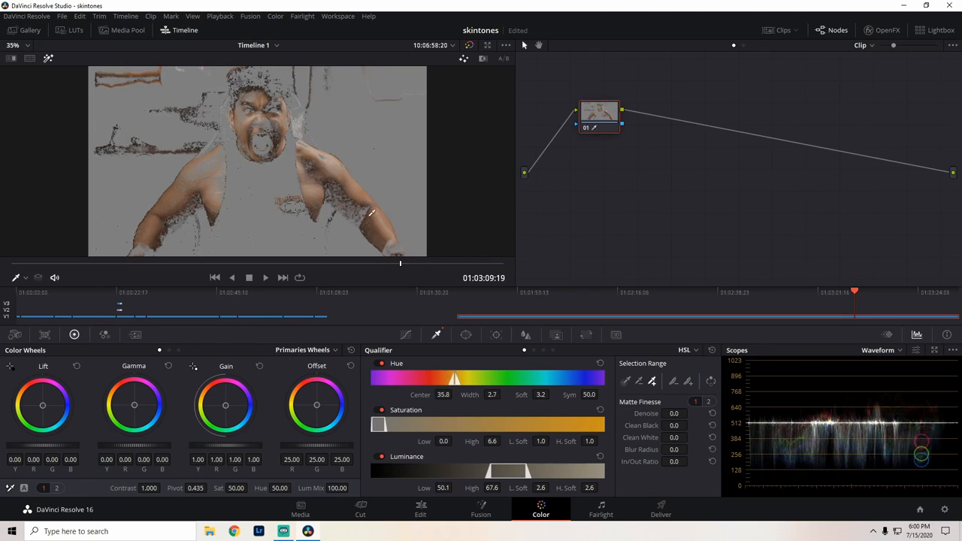
pyautogui.click(370, 210)
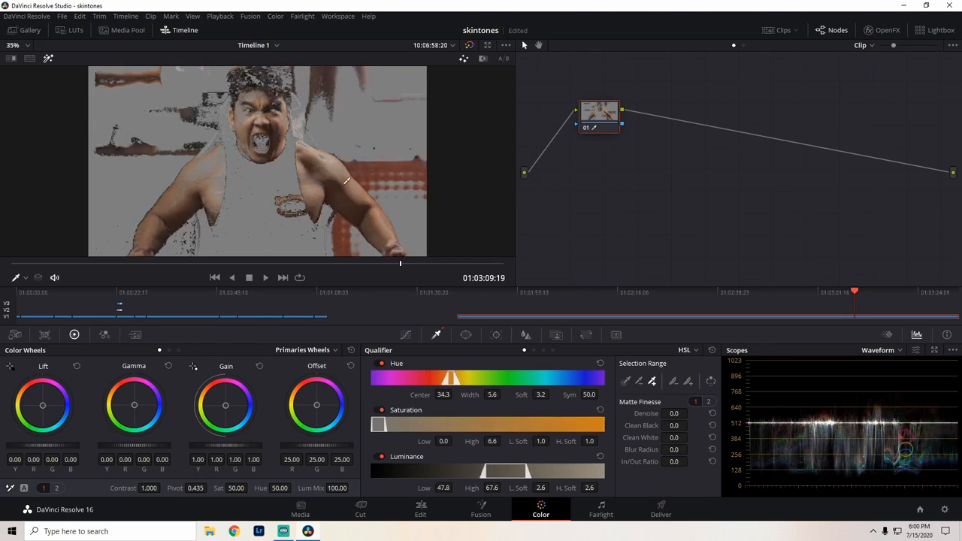
pyautogui.click(321, 173)
pyautogui.click(48, 57)
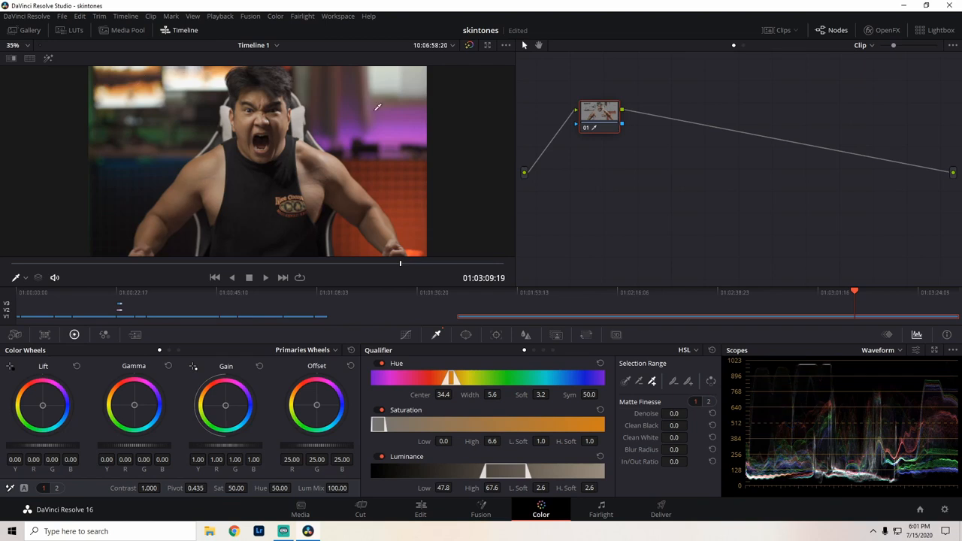
pyautogui.click(48, 58)
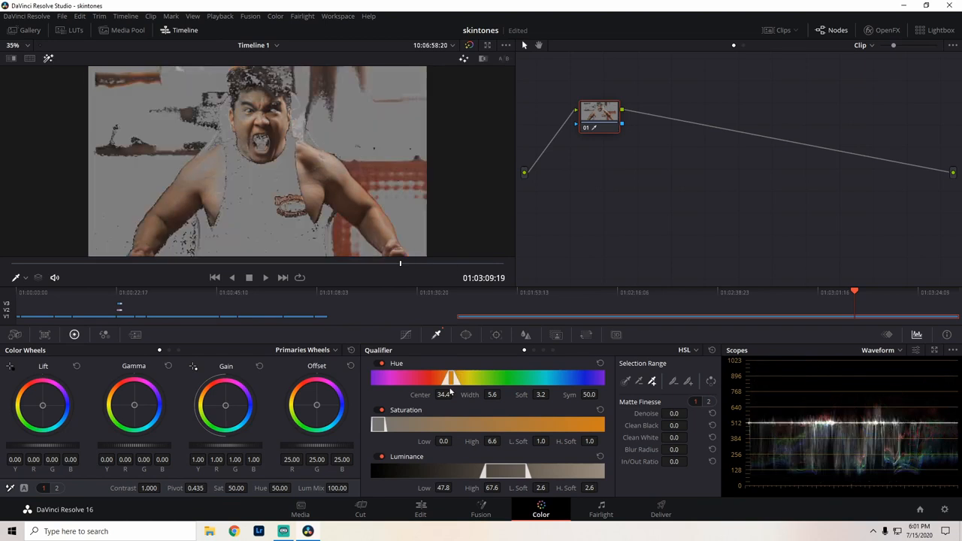
# Refine the qualifier to hue center 36.7 and softness 1.4, saturation low 1.0, and luminance low 50.3 with low softness 2.1.
pyautogui.moveTo(444, 395); pyautogui.dragTo(438, 393)
pyautogui.moveTo(451, 380); pyautogui.dragTo(455, 393)
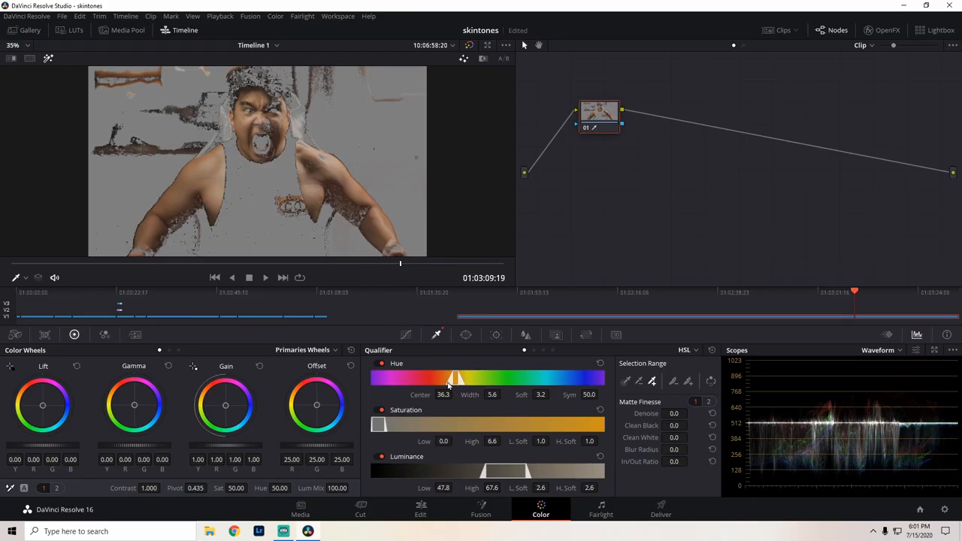
pyautogui.moveTo(453, 394); pyautogui.dragTo(454, 394)
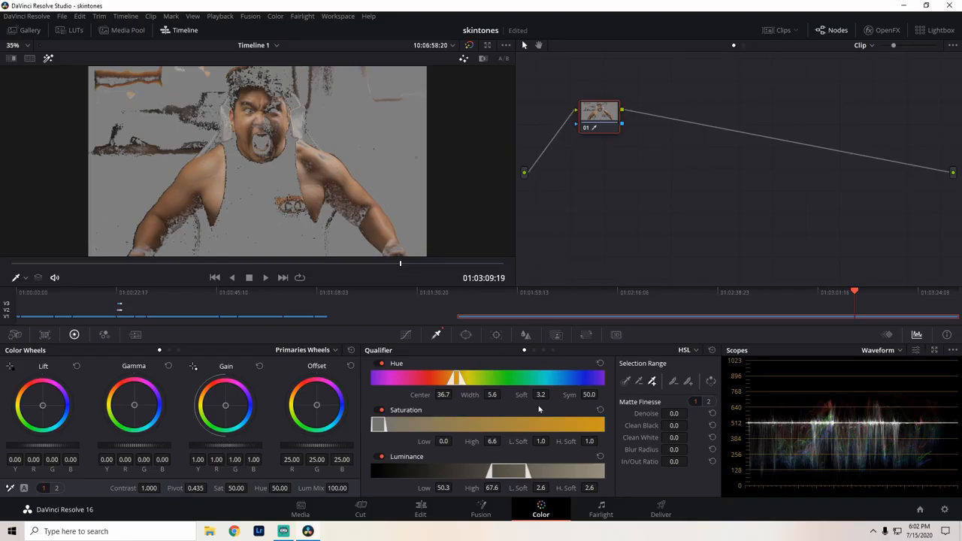
pyautogui.moveTo(540, 410); pyautogui.dragTo(496, 436)
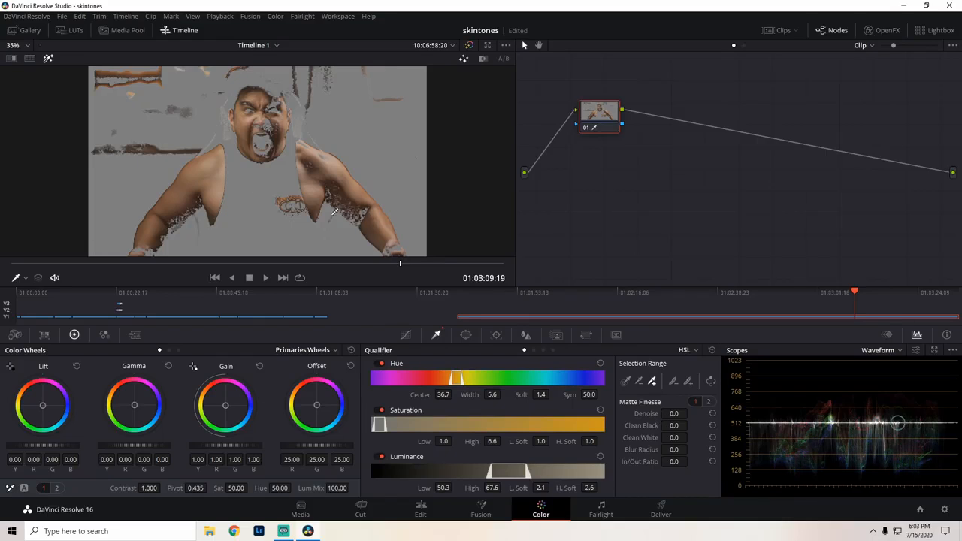
# Clean up the skin matte with Denoise 8.7, Clean Black 7.9 and Clean White 39.6.
pyautogui.moveTo(674, 414)
pyautogui.mouseDown()
pyautogui.moveTo(693, 412)
pyautogui.moveTo(683, 412)
pyautogui.mouseUp()
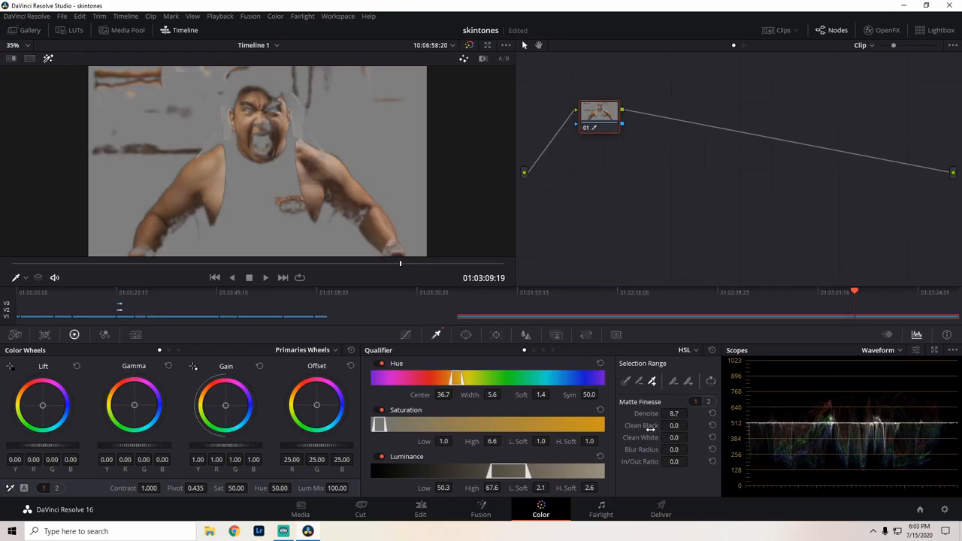
pyautogui.moveTo(690, 426)
pyautogui.mouseDown()
pyautogui.moveTo(699, 425)
pyautogui.moveTo(679, 426)
pyautogui.mouseUp()
pyautogui.moveTo(674, 425); pyautogui.dragTo(690, 437)
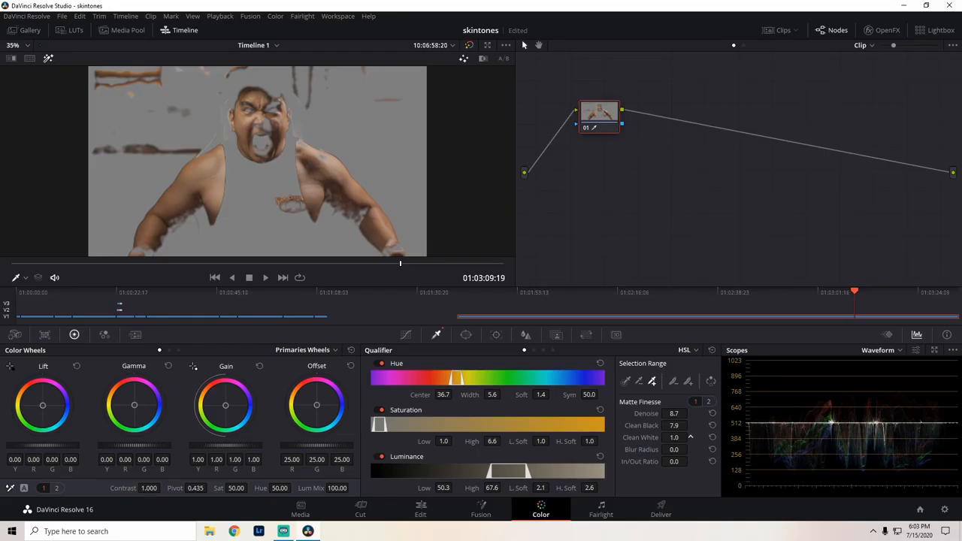
pyautogui.moveTo(673, 437)
pyautogui.mouseDown()
pyautogui.moveTo(699, 438)
pyautogui.moveTo(667, 437)
pyautogui.mouseUp()
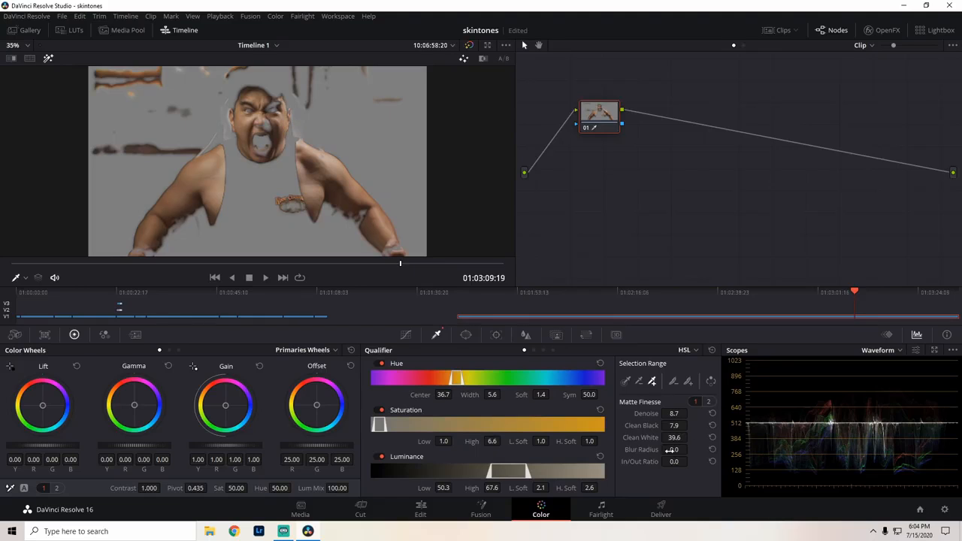
# Set the second Matte Finesse page to radius 3, iterations 3 and white clip 88.5 in Shrink mode.
pyautogui.click(708, 402)
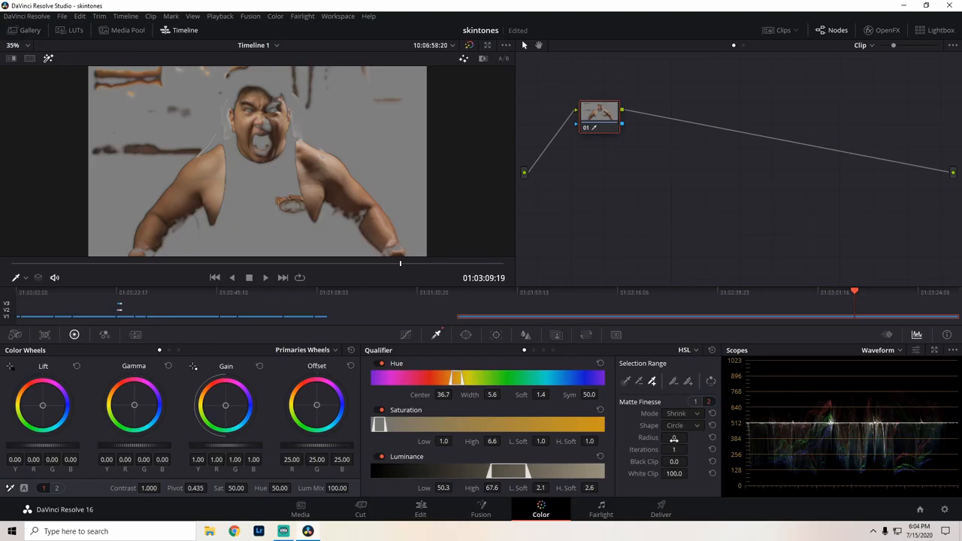
pyautogui.moveTo(674, 437); pyautogui.dragTo(691, 438)
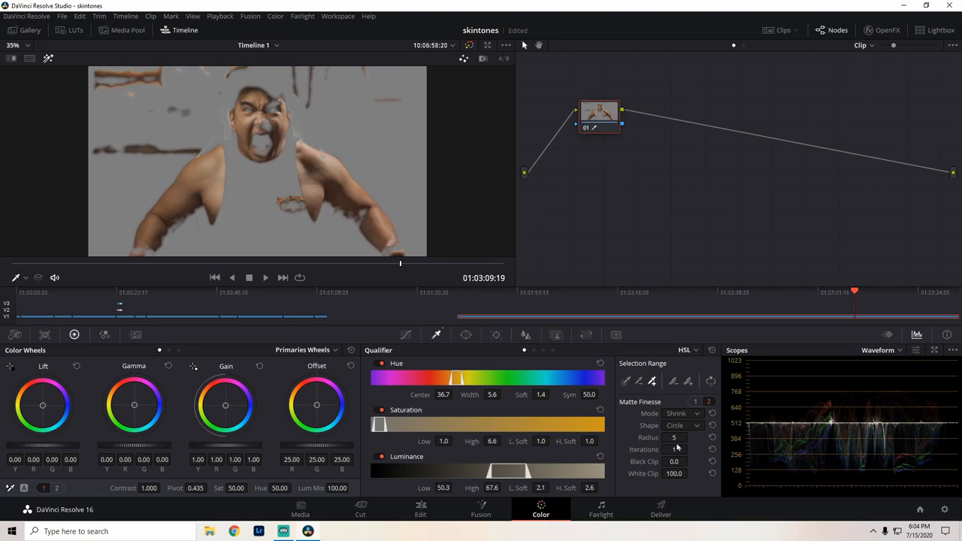
pyautogui.moveTo(676, 438)
pyautogui.mouseDown()
pyautogui.moveTo(661, 438)
pyautogui.moveTo(680, 437)
pyautogui.moveTo(669, 438)
pyautogui.moveTo(685, 449)
pyautogui.mouseUp()
pyautogui.moveTo(690, 473); pyautogui.dragTo(690, 461)
pyautogui.moveTo(690, 461); pyautogui.dragTo(690, 462)
# Shift the skin's Offset to green (R -8.51, G 38.41, B -18.48) and compare it with the highlight on and off.
pyautogui.moveTo(316, 408); pyautogui.dragTo(299, 420)
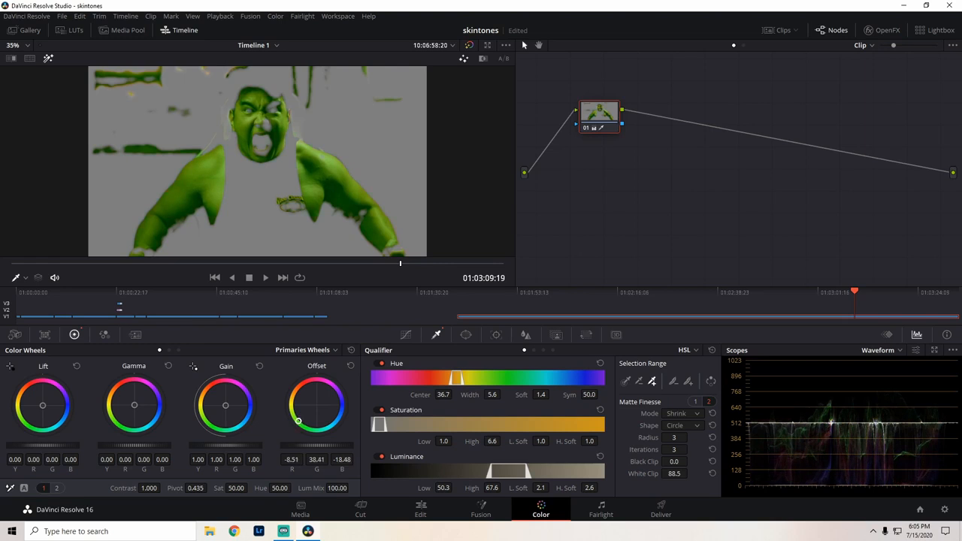
pyautogui.click(48, 62)
pyautogui.click(48, 61)
pyautogui.click(48, 62)
pyautogui.click(48, 61)
pyautogui.click(48, 62)
pyautogui.click(48, 62)
pyautogui.click(49, 62)
pyautogui.click(48, 62)
pyautogui.click(48, 62)
pyautogui.click(48, 61)
pyautogui.click(48, 61)
pyautogui.click(48, 62)
pyautogui.click(48, 61)
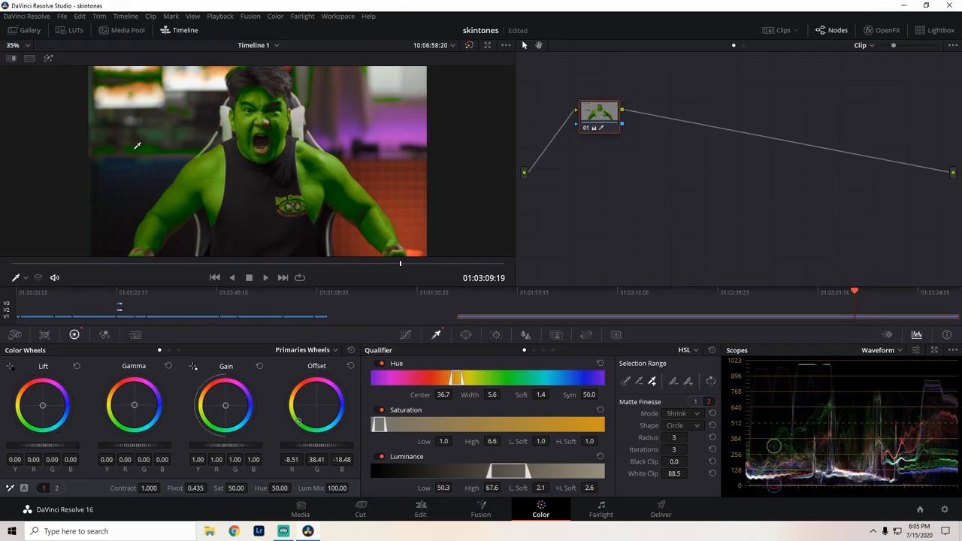
# Retune the qualifier to hue center 36.0, width 6.9, softness 0.0 and symmetry 46.3, saturation high 5.8, and luminance range 50.8 to 68.0.
pyautogui.click(136, 94)
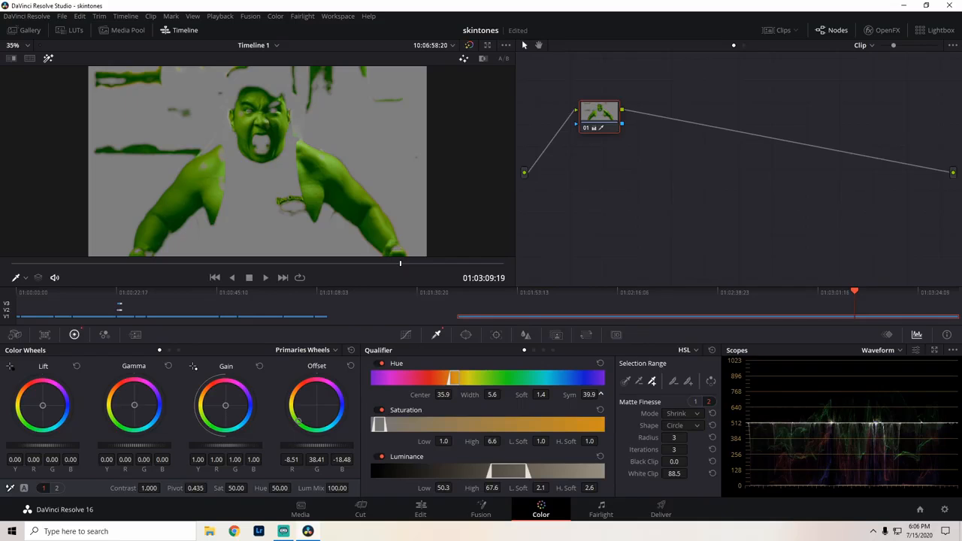
pyautogui.moveTo(588, 395); pyautogui.dragTo(601, 394)
pyautogui.moveTo(385, 425); pyautogui.dragTo(384, 424)
pyautogui.moveTo(509, 472); pyautogui.dragTo(510, 471)
pyautogui.moveTo(490, 395); pyautogui.dragTo(492, 394)
# Compare the highlighted selection with the full image to examine how much background the green affects.
pyautogui.click(48, 59)
pyautogui.click(48, 59)
pyautogui.click(48, 58)
pyautogui.click(48, 58)
pyautogui.click(48, 59)
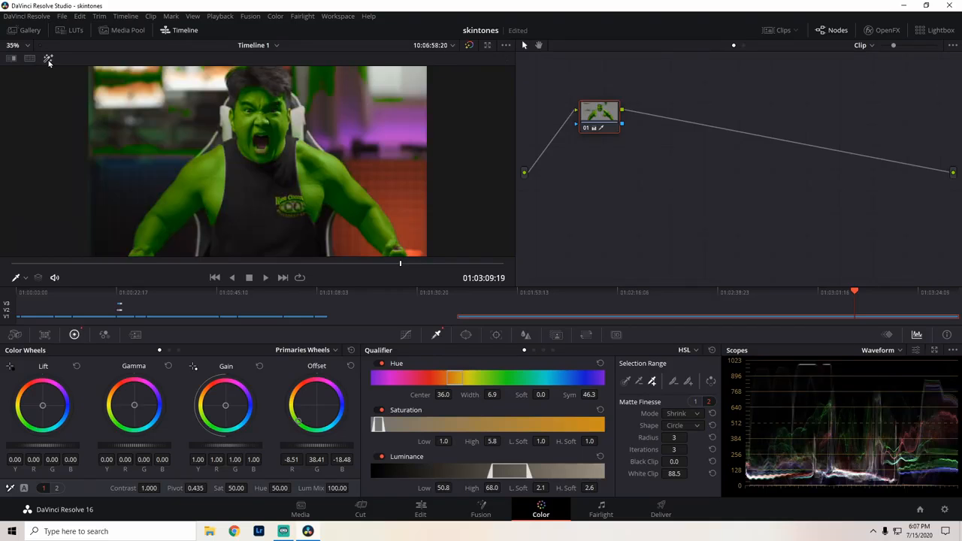
pyautogui.click(48, 59)
pyautogui.click(48, 58)
pyautogui.click(48, 59)
pyautogui.click(48, 59)
pyautogui.click(48, 59)
pyautogui.click(48, 59)
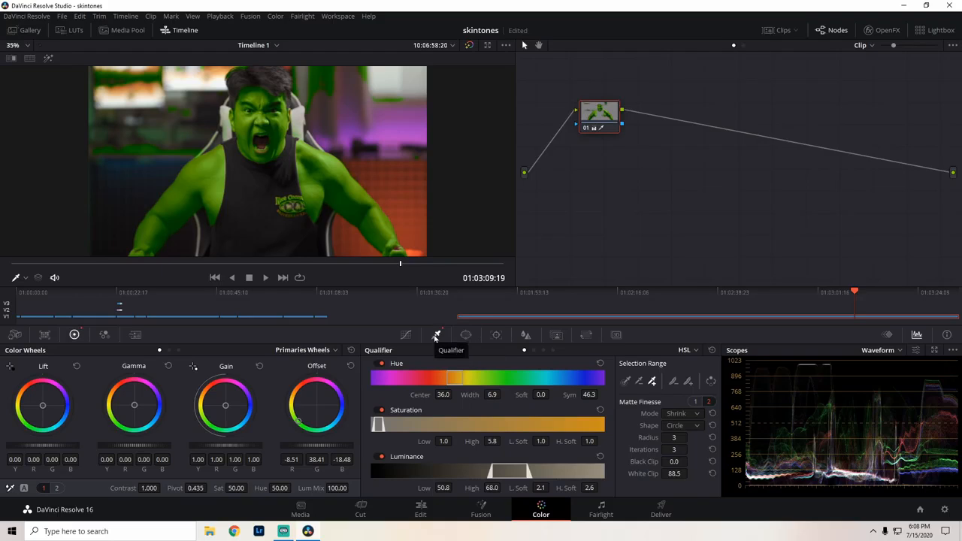
# Add a freehand curve power window to node 01.
pyautogui.click(466, 335)
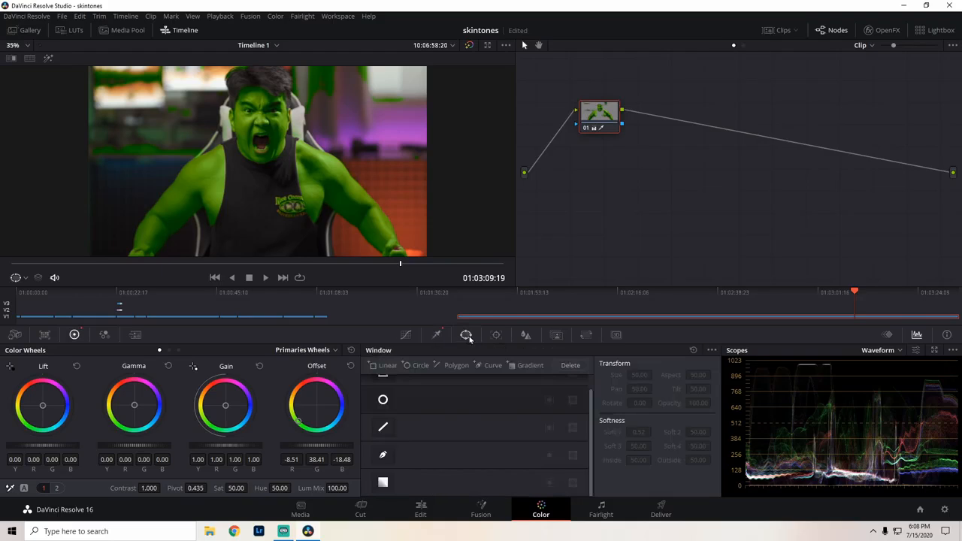
pyautogui.scroll(1, 410, 392)
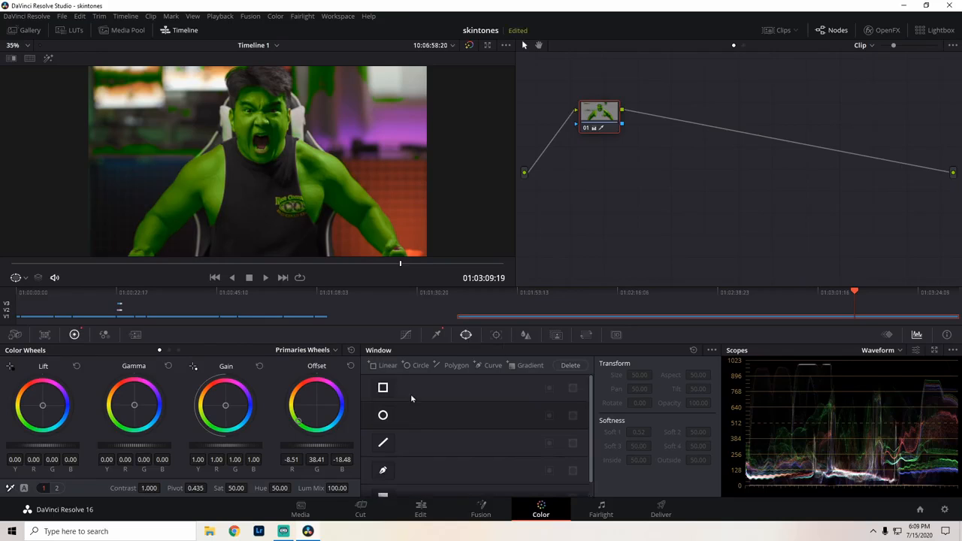
pyautogui.scroll(-1, 409, 460)
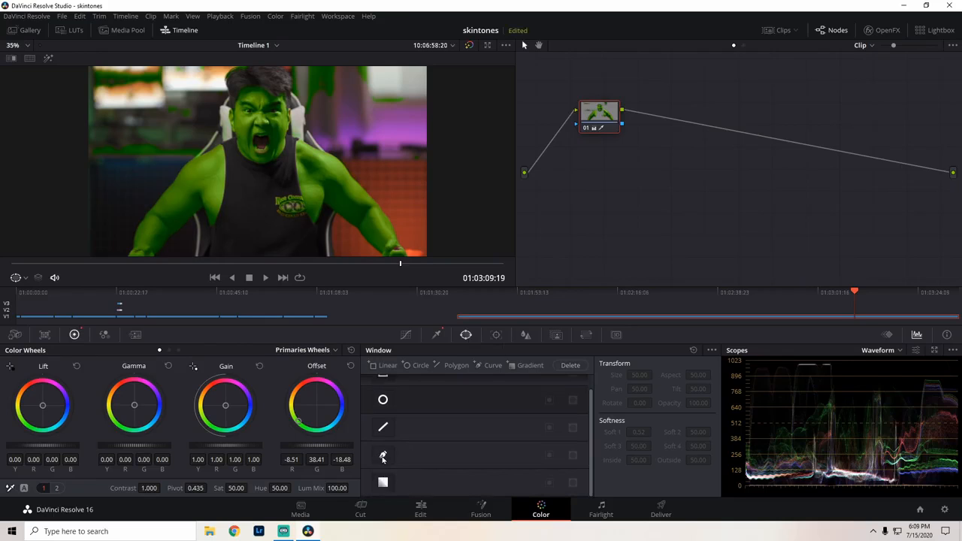
pyautogui.scroll(1, 386, 454)
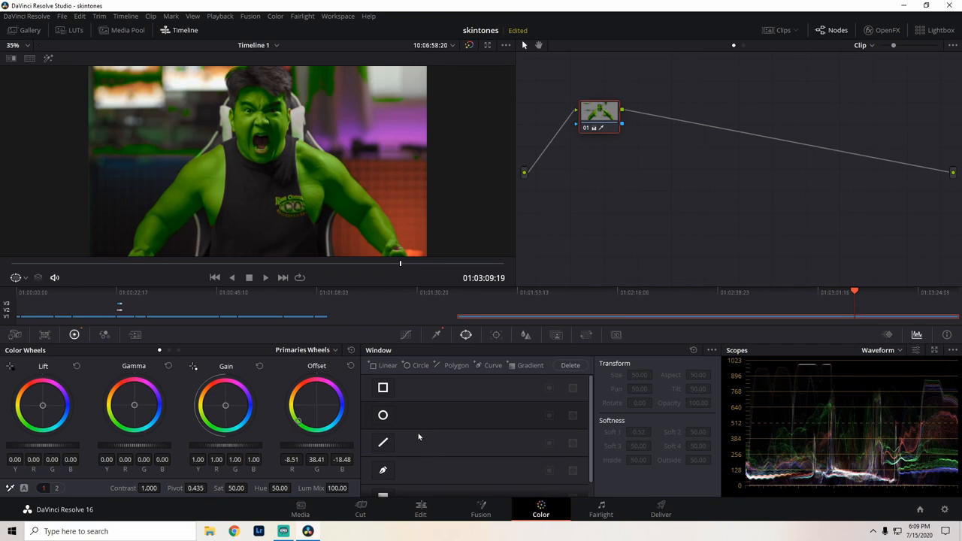
pyautogui.scroll(-1, 403, 450)
pyautogui.scroll(1, 410, 440)
pyautogui.scroll(-1, 409, 439)
pyautogui.click(382, 456)
pyautogui.scroll(-1, 117, 209)
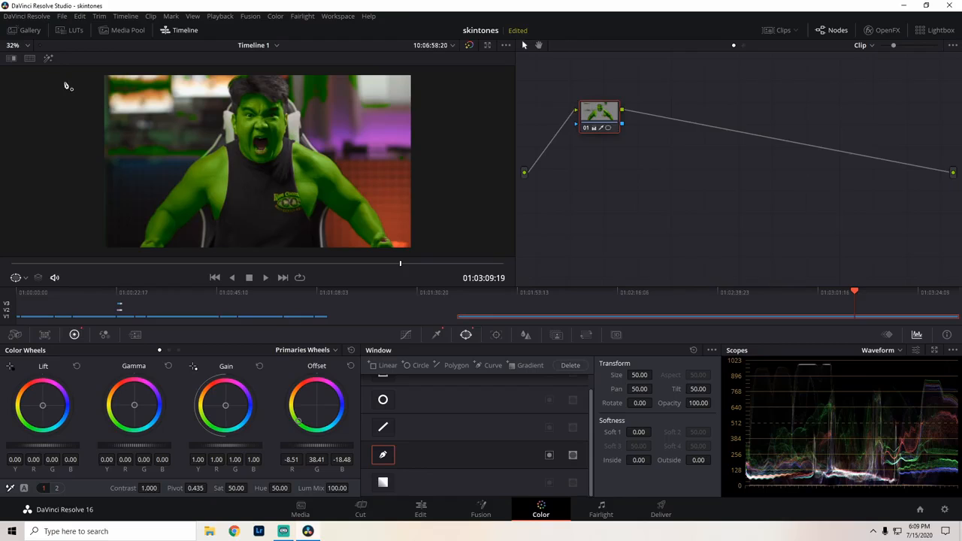
# Outline the upper background on both sides of the head with the curve window, following the shoulder, chair and hair.
pyautogui.click(87, 70)
pyautogui.click(87, 168)
pyautogui.click(188, 164)
pyautogui.click(212, 150)
pyautogui.click(223, 139)
pyautogui.click(228, 138)
pyautogui.click(230, 112)
pyautogui.click(234, 85)
pyautogui.click(256, 77)
pyautogui.click(261, 72)
pyautogui.click(298, 79)
pyautogui.click(308, 124)
pyautogui.click(370, 140)
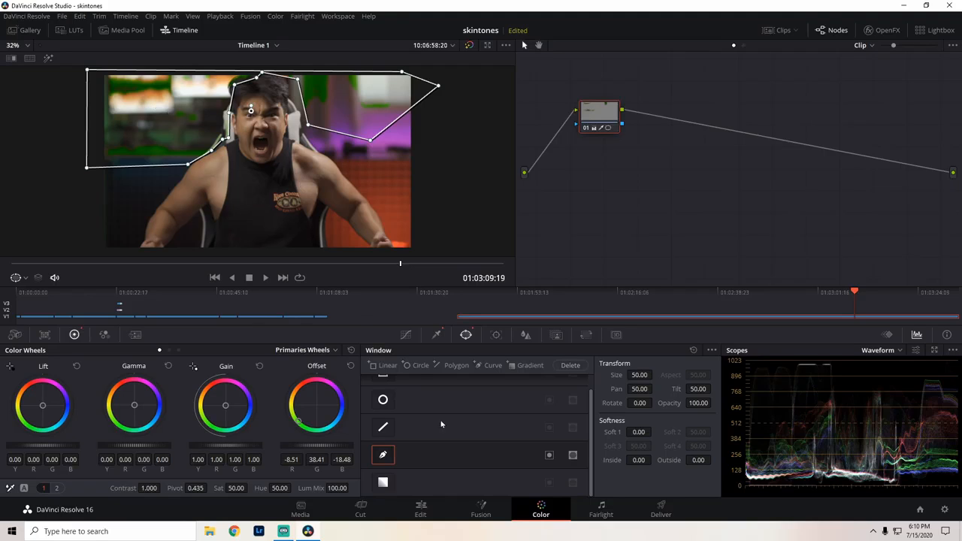
# Invert the curve window to exclude the outlined background, and reshape its edge beside the head.
pyautogui.click(548, 457)
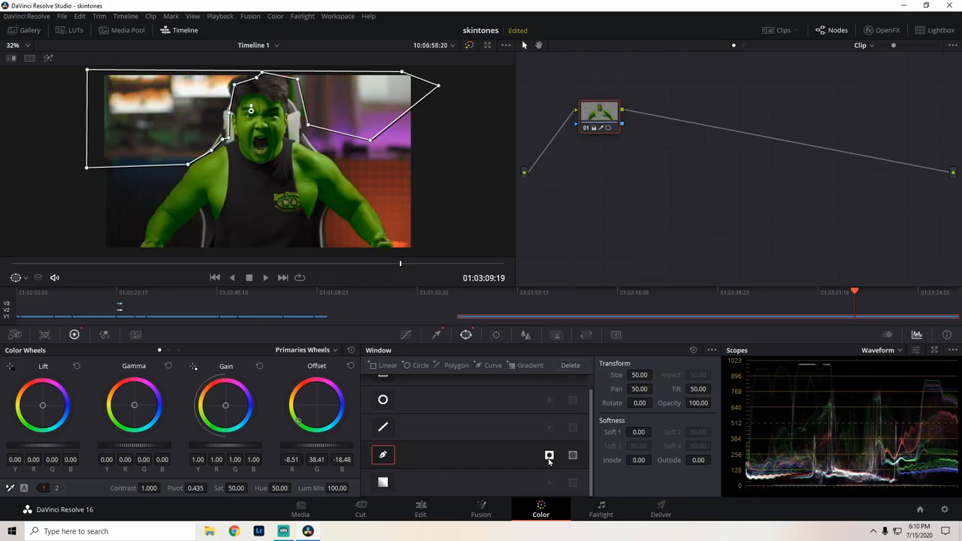
pyautogui.moveTo(302, 97)
pyautogui.mouseDown()
pyautogui.moveTo(288, 81)
pyautogui.moveTo(291, 103)
pyautogui.mouseUp()
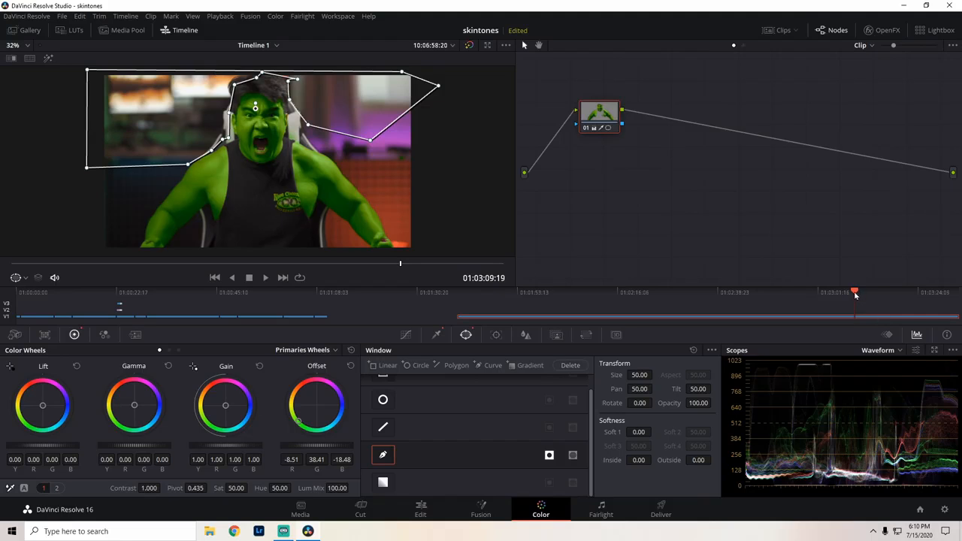
# Enable automatic keyframing for Corrector 1 and move the playhead to 01:03:10:16, where the arms are raised.
pyautogui.moveTo(855, 295); pyautogui.dragTo(859, 295)
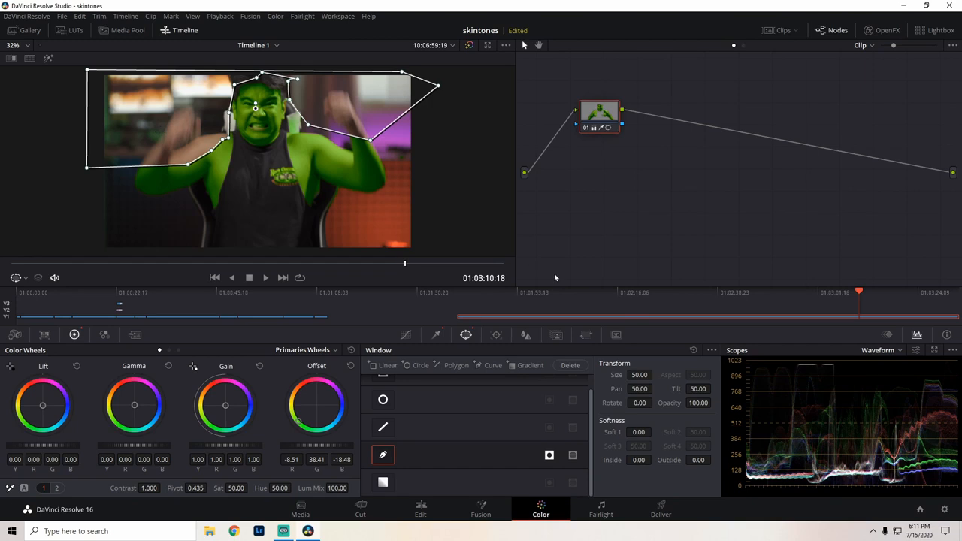
pyautogui.click(888, 335)
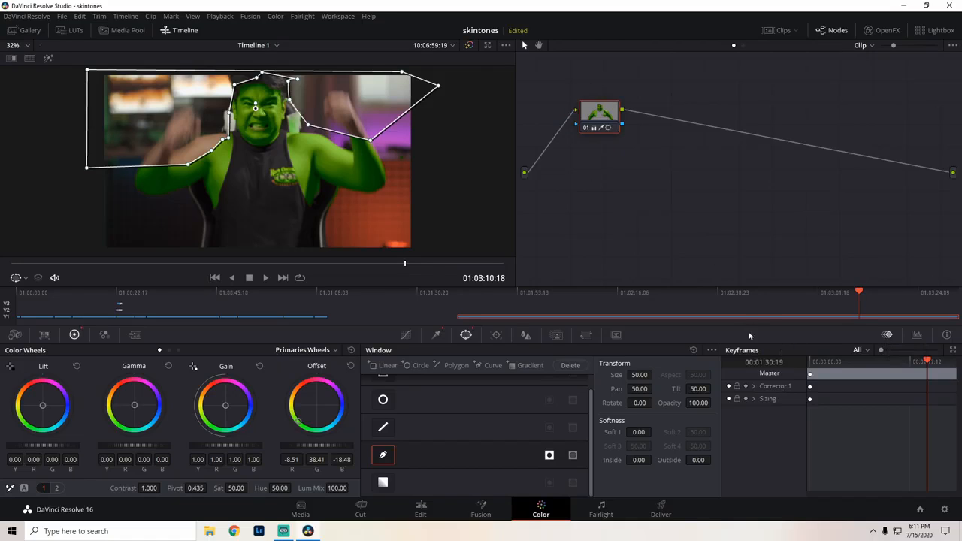
pyautogui.click(747, 388)
pyautogui.moveTo(926, 362); pyautogui.dragTo(931, 373)
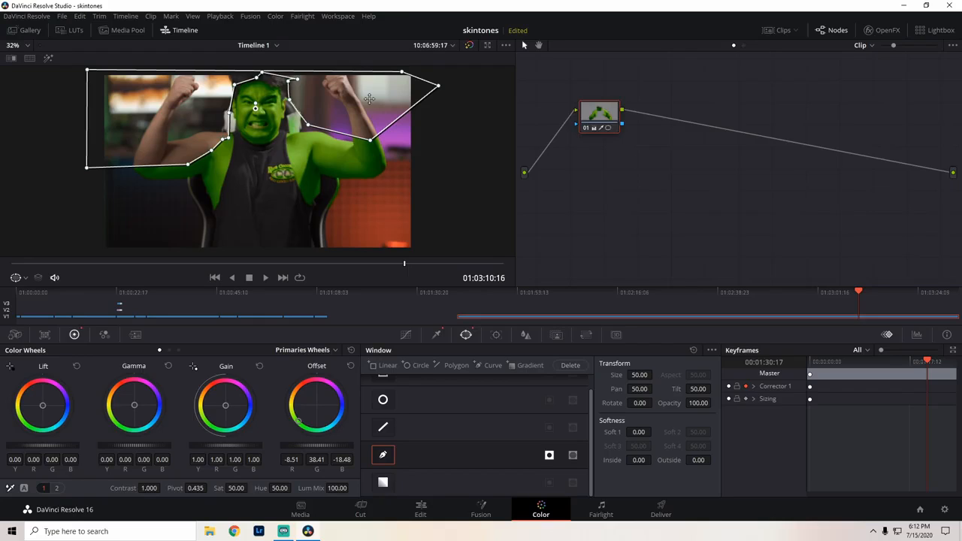
# Nudge the curve window slightly and reshape its outline around the raised arm on the frame's left side at 01:03:10:17.
pyautogui.moveTo(369, 99); pyautogui.dragTo(368, 98)
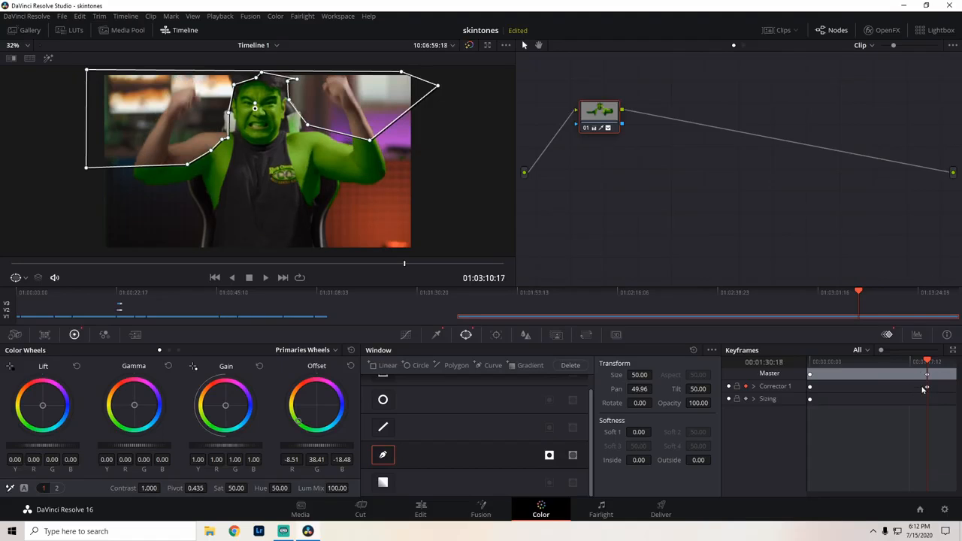
pyautogui.moveTo(189, 168); pyautogui.dragTo(193, 87)
pyautogui.moveTo(133, 138); pyautogui.dragTo(138, 146)
pyautogui.moveTo(194, 95); pyautogui.dragTo(173, 91)
pyautogui.moveTo(211, 149); pyautogui.dragTo(225, 125)
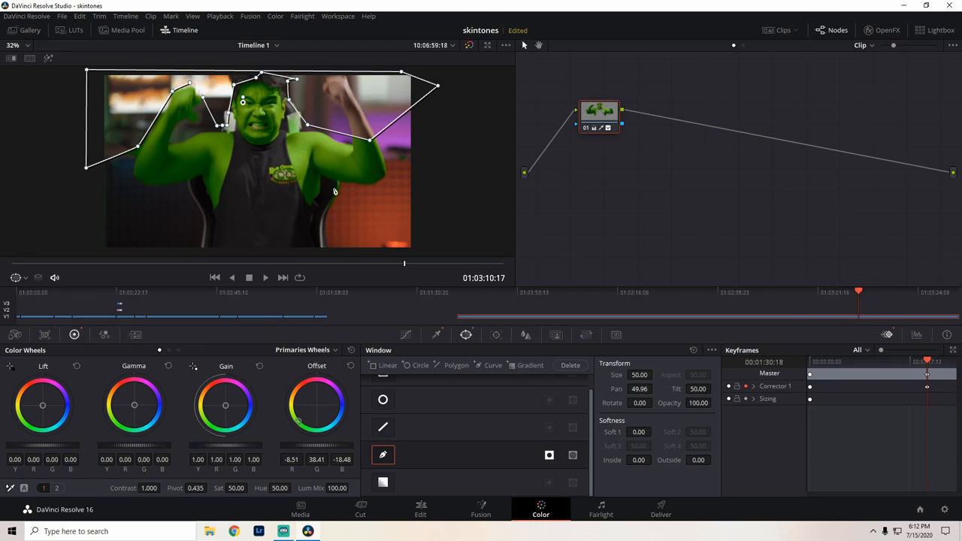
# Reshape the window around the raised arm on the frame's right side, and refine its edge at the fist at 01:03:10:18.
pyautogui.moveTo(307, 125); pyautogui.dragTo(314, 127)
pyautogui.moveTo(368, 142); pyautogui.dragTo(357, 101)
pyautogui.click(350, 75)
pyautogui.moveTo(384, 96); pyautogui.dragTo(382, 132)
pyautogui.press('Right')
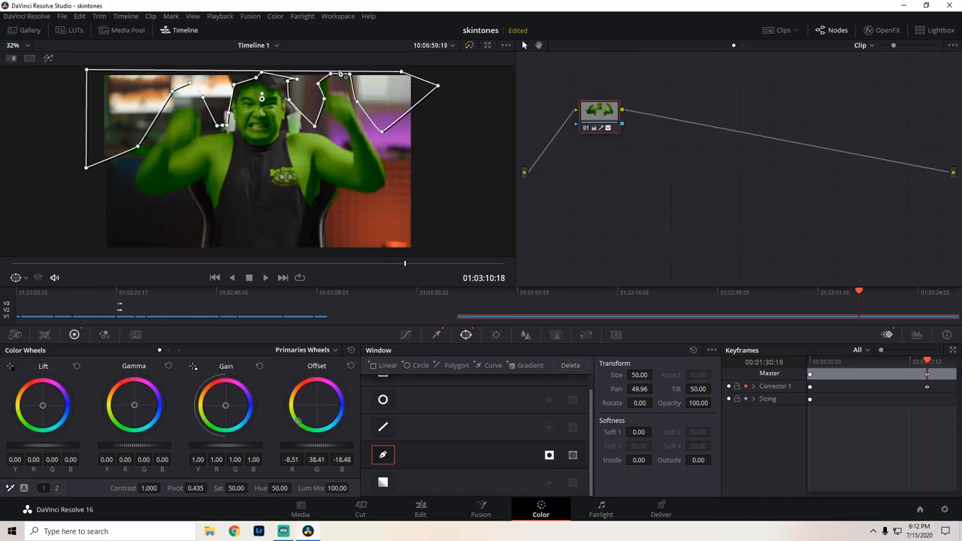
pyautogui.moveTo(331, 74); pyautogui.dragTo(357, 112)
# At 01:03:10:20, reshape the curve window to follow the lowered arms and shoulders on both sides of the head.
pyautogui.press('Right')
pyautogui.press('Right')
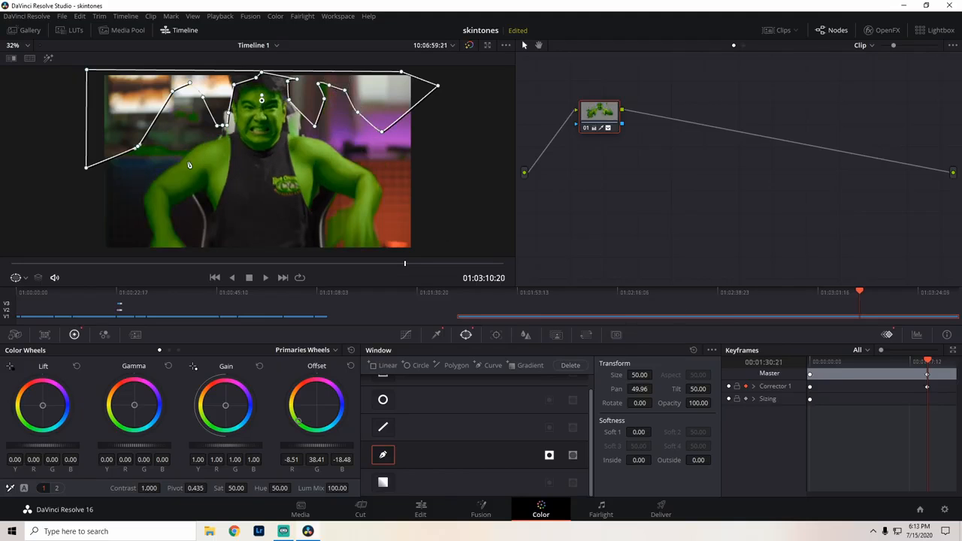
pyautogui.moveTo(139, 148); pyautogui.dragTo(143, 176)
pyautogui.moveTo(174, 91); pyautogui.dragTo(195, 142)
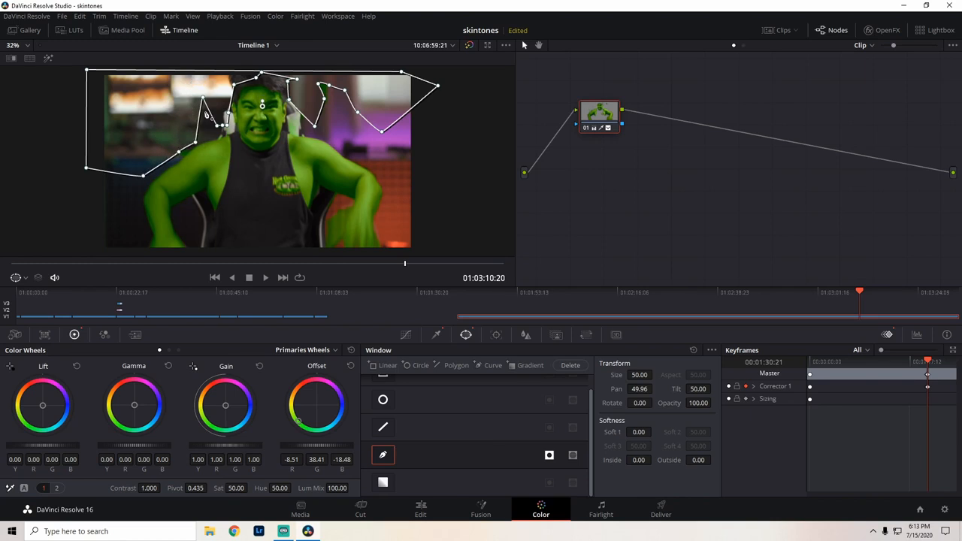
pyautogui.moveTo(202, 99); pyautogui.dragTo(217, 133)
pyautogui.moveTo(318, 88); pyautogui.dragTo(350, 119)
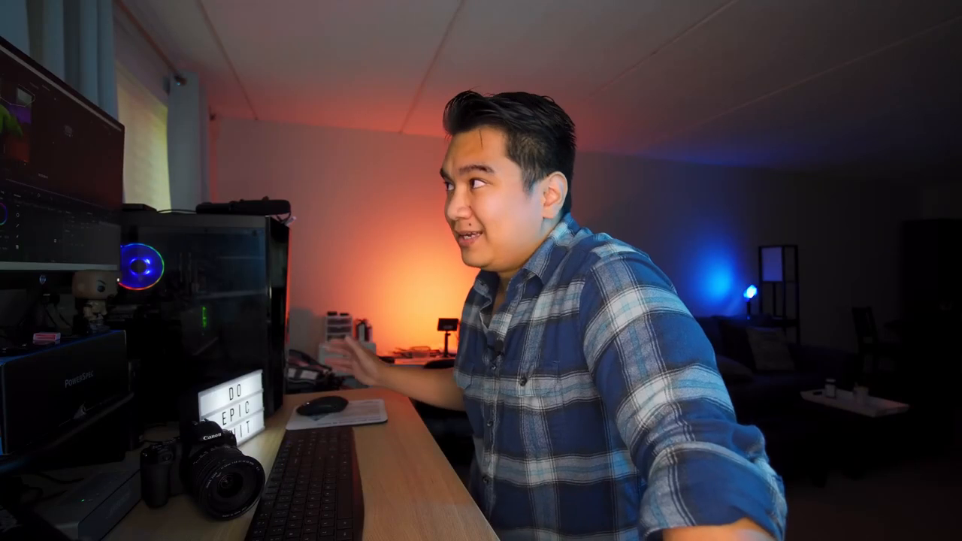